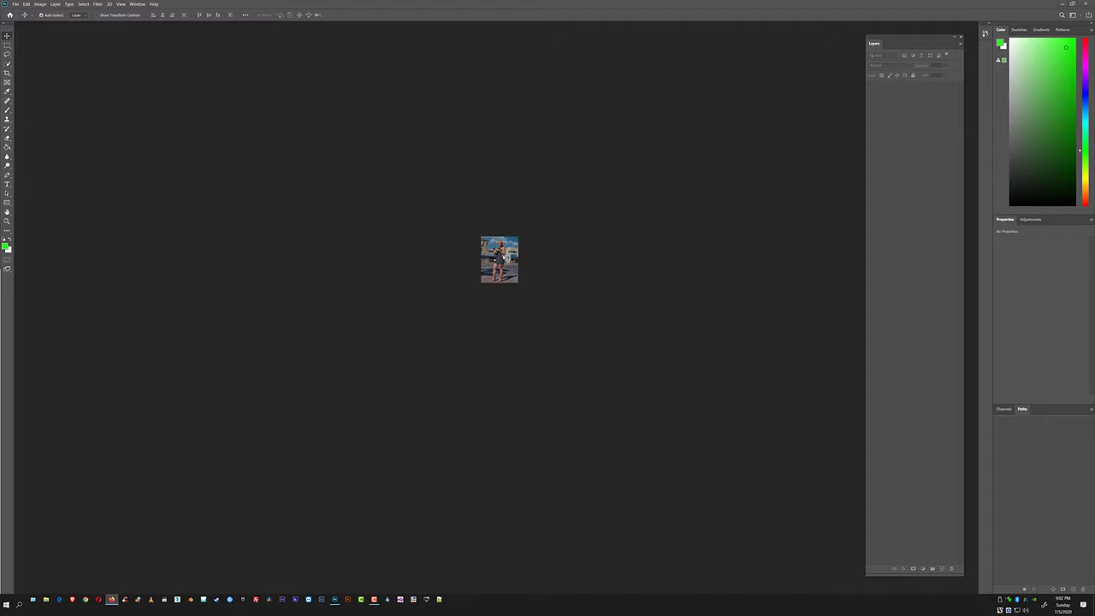
- Duplicate the photo into Layer 1 with Ctrl+J, zoom in, and try the Eraser and Smudge tools
key(ctrl+j)
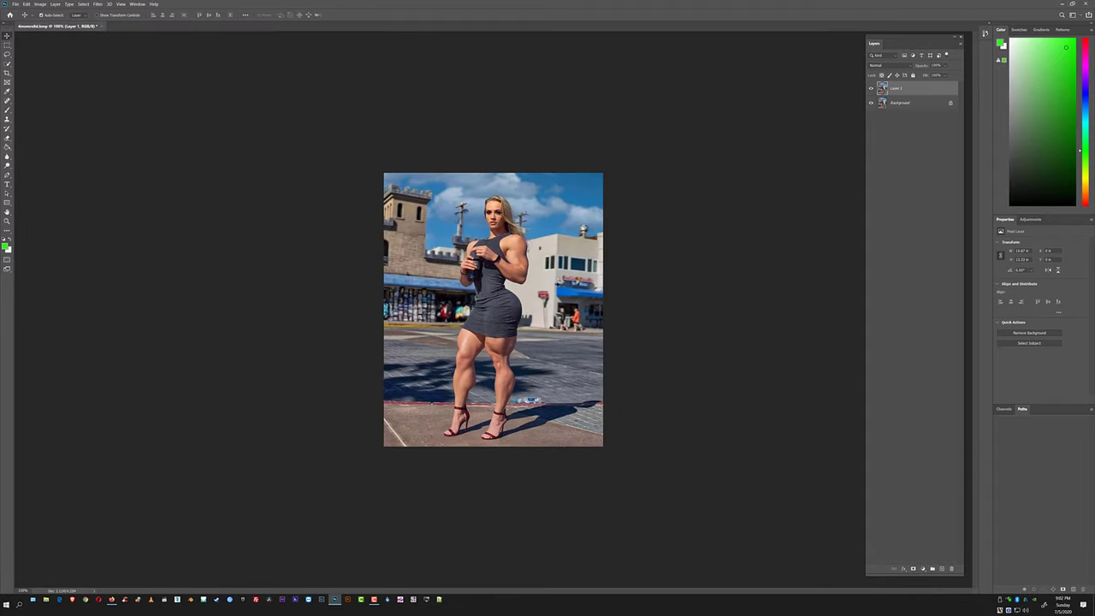
key(ctrl+plus)
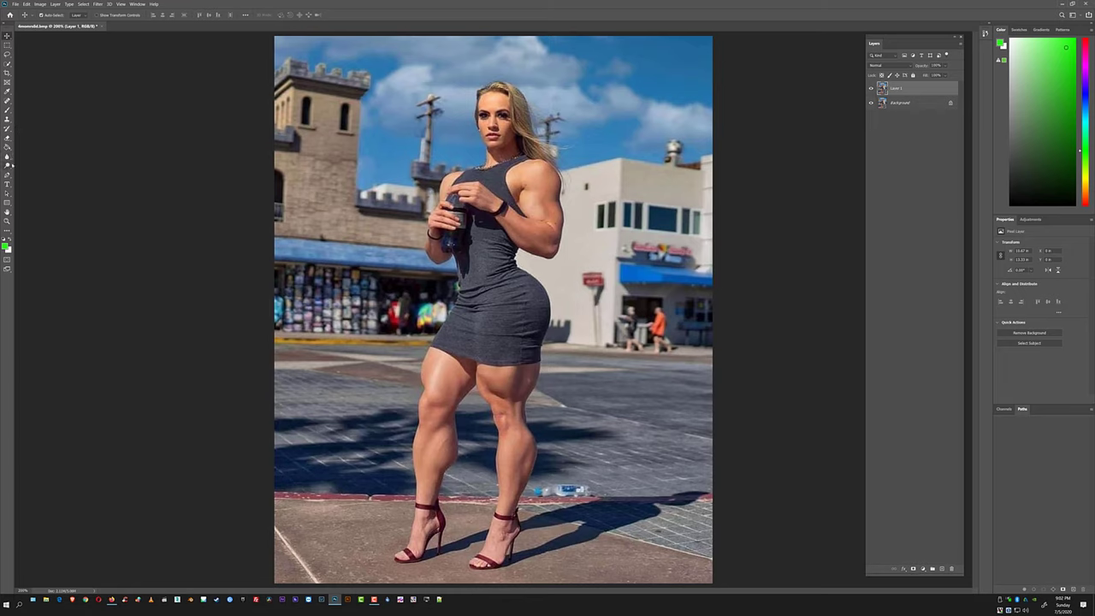
click(7, 137)
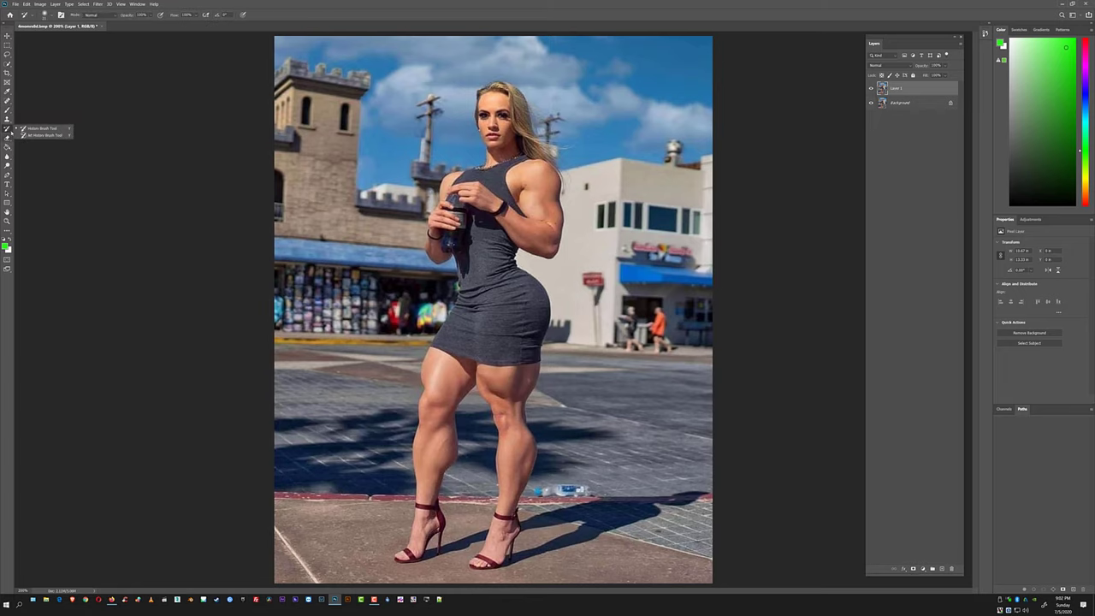
click(7, 157)
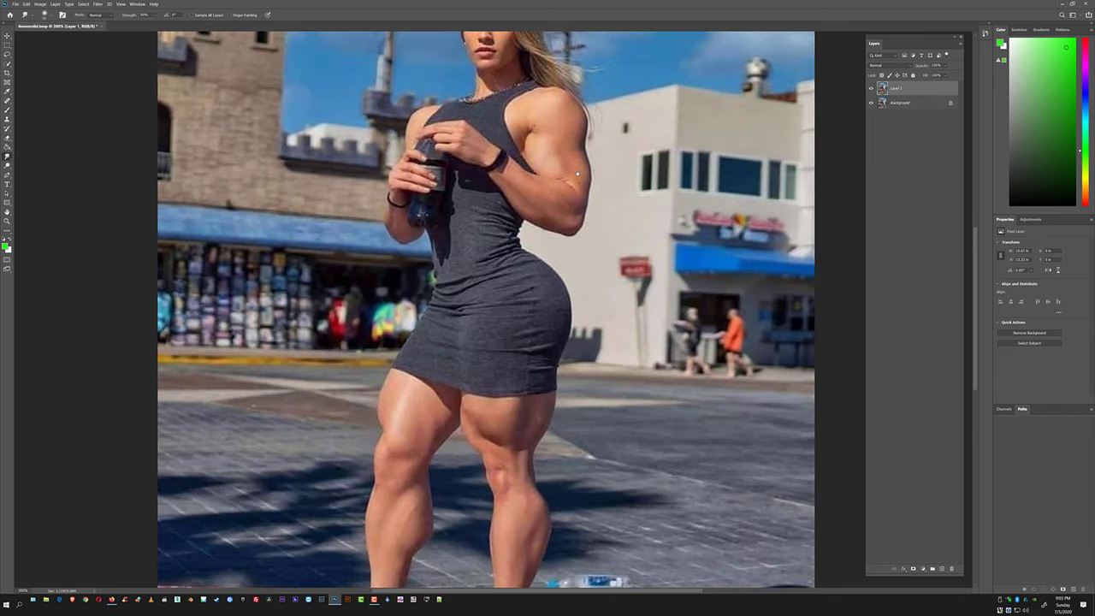
- Add an empty Layer 2 above the photo layer and switch to the Brush tool
scroll(551, 272, up, 3)
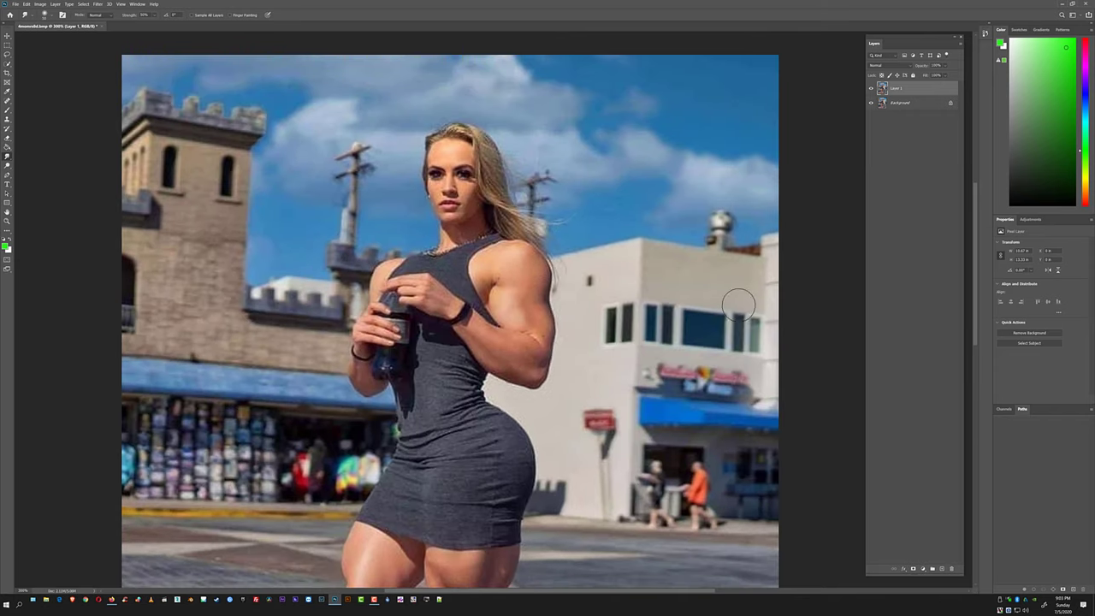
key(ctrl+shift+alt+n)
click(7, 110)
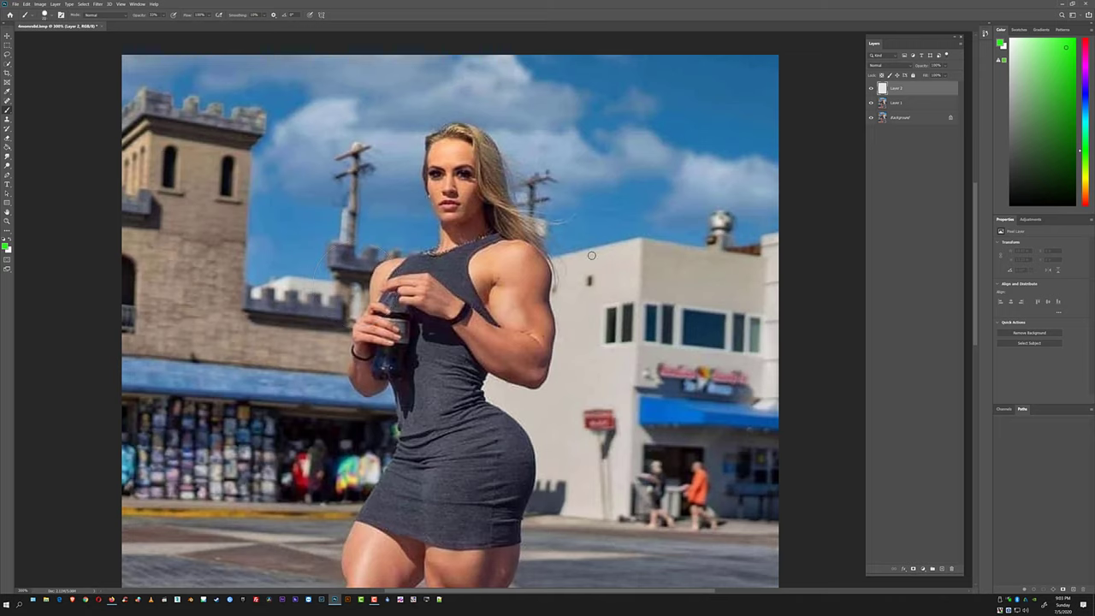
- Set brush opacity to 100% and draw a green arrow rightward from the shoulder
click(163, 15)
drag(555, 254, 650, 231)
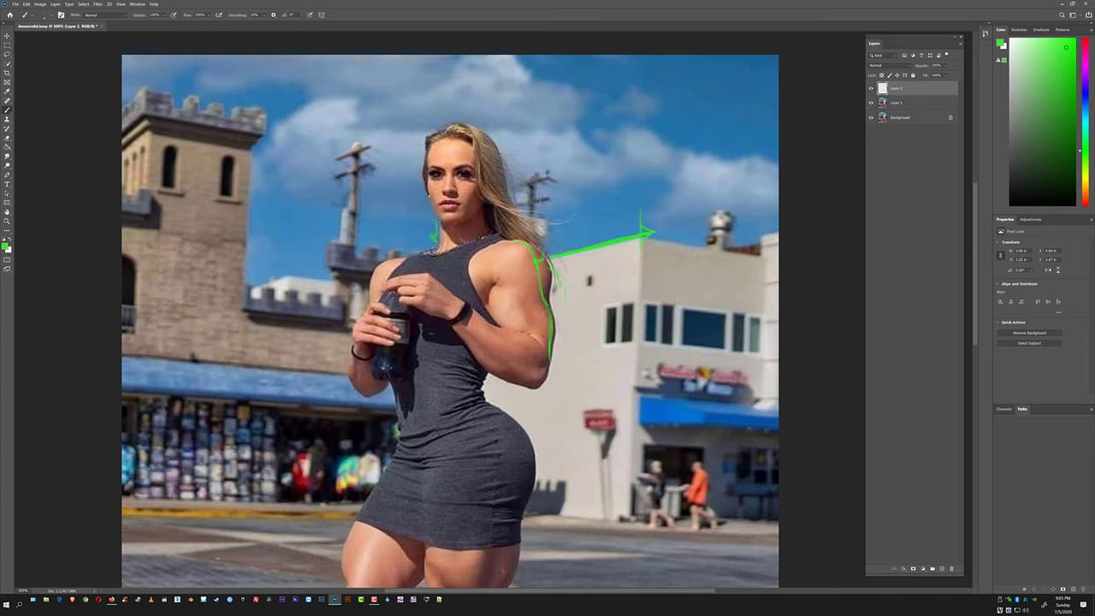
scroll(449, 311, down, 2)
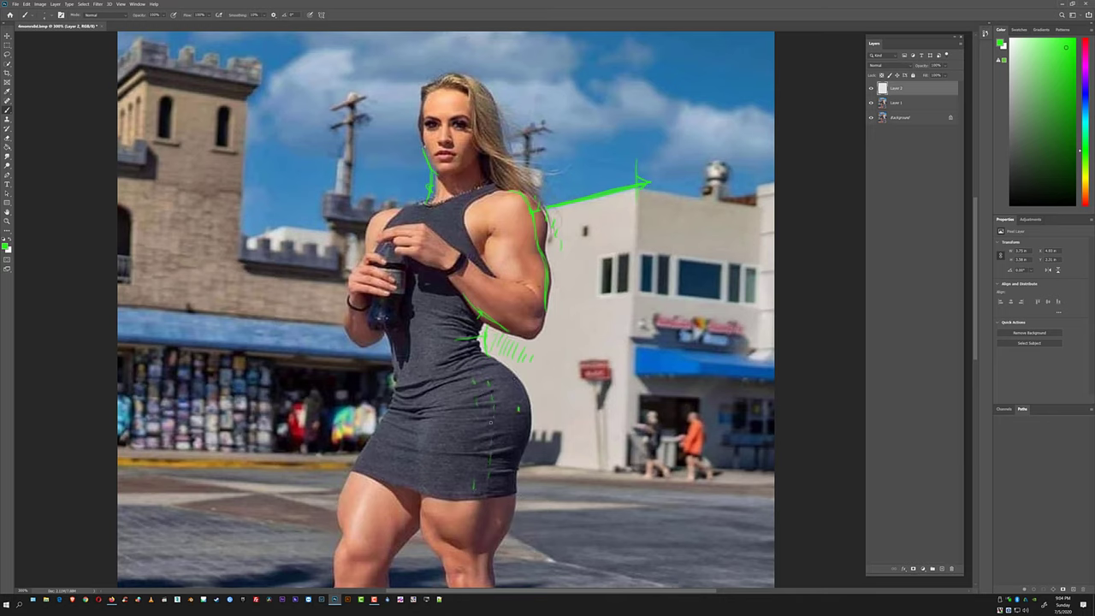
- Trace green guides along the right hip curve, the dress's left edge and the left thigh
mouse_move(484, 358)
mouse_down()
mouse_move(519, 402)
mouse_move(516, 466)
mouse_up()
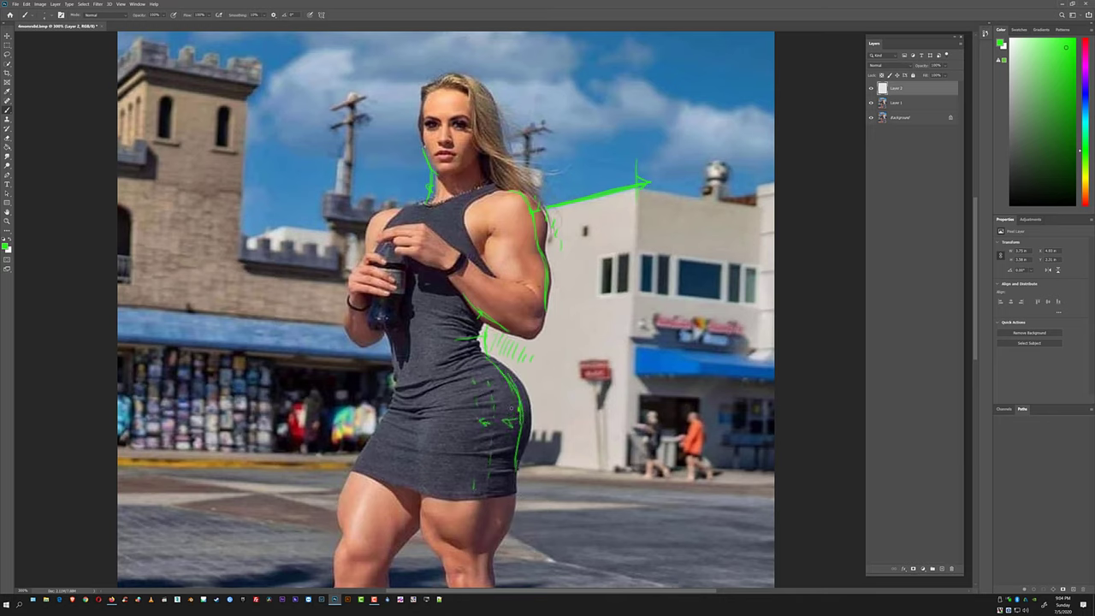
drag(361, 444, 395, 353)
drag(339, 537, 346, 498)
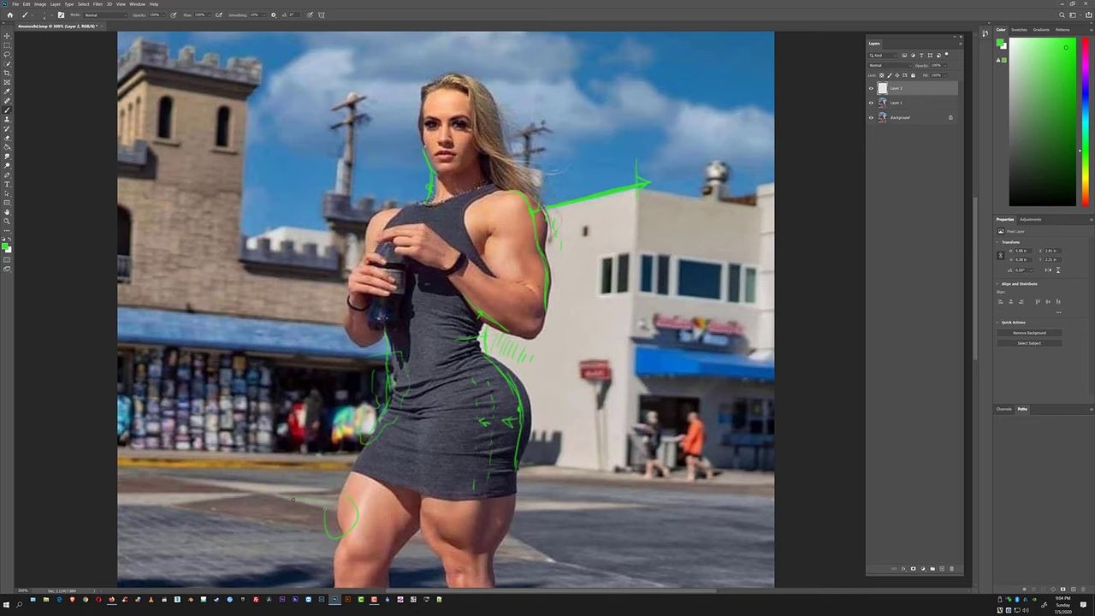
scroll(357, 522, down, 2)
scroll(373, 504, down, 3)
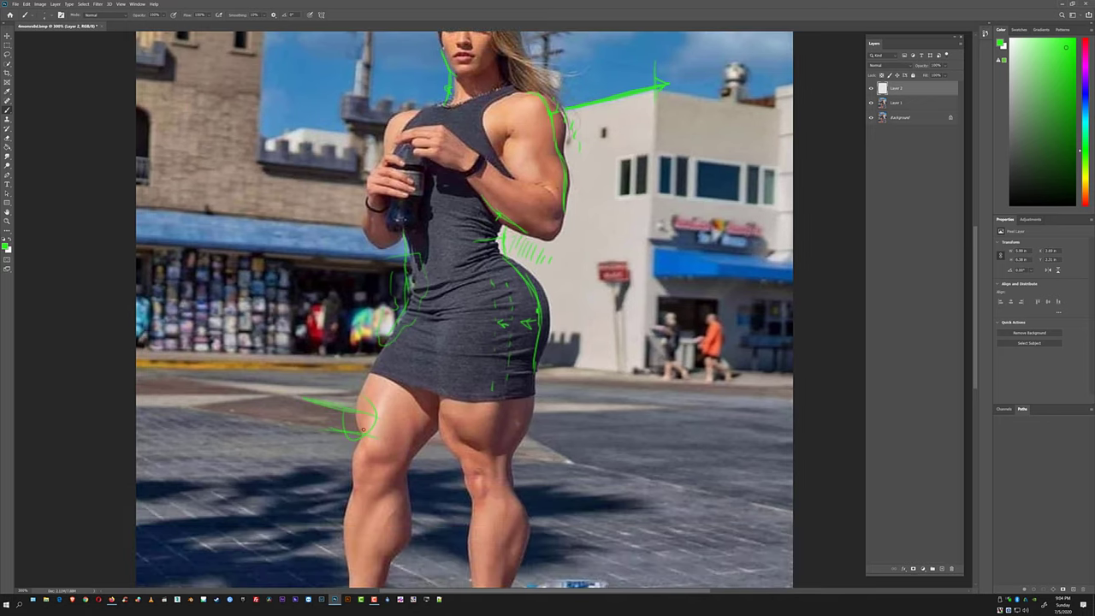
drag(370, 373, 393, 330)
- Add green guide strokes around the lower leg, right calf, right thigh edge and down the dress
scroll(405, 509, down, 3)
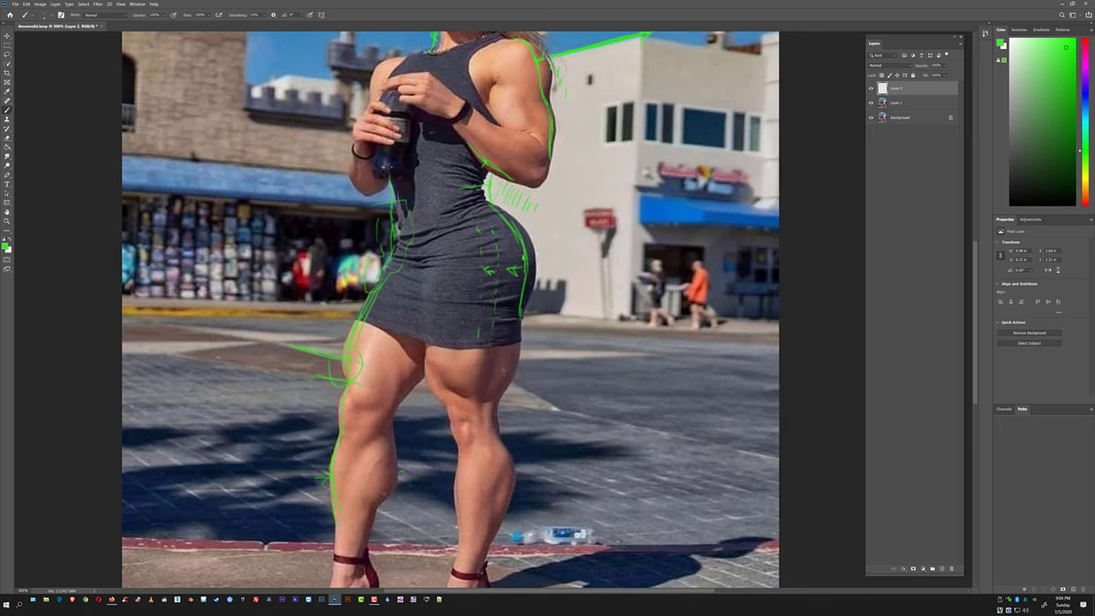
mouse_move(432, 466)
mouse_down()
mouse_move(397, 489)
mouse_move(405, 397)
mouse_up()
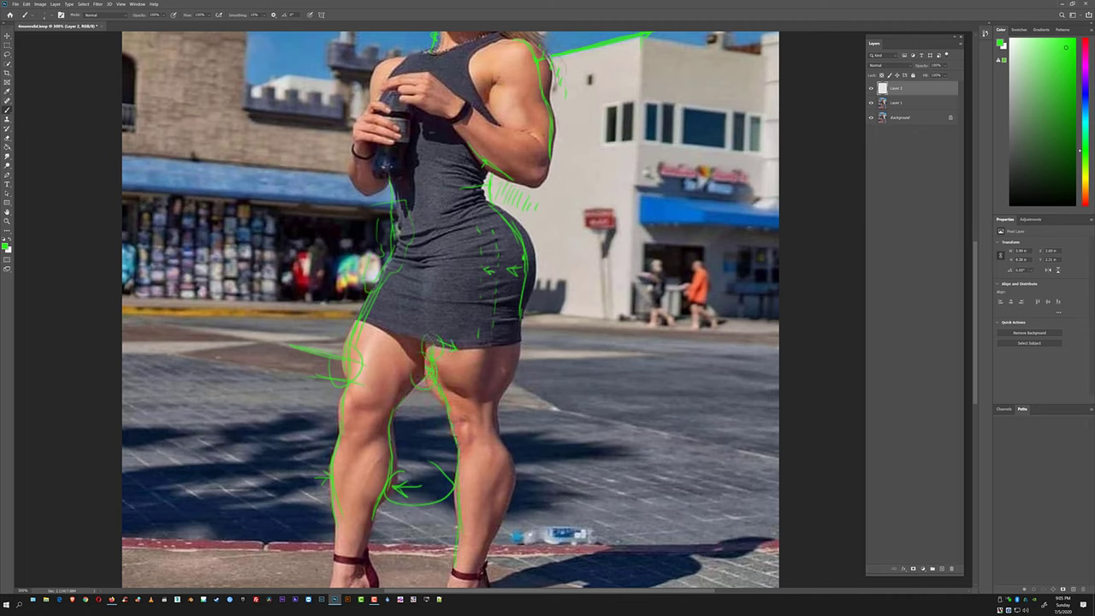
drag(502, 447, 506, 513)
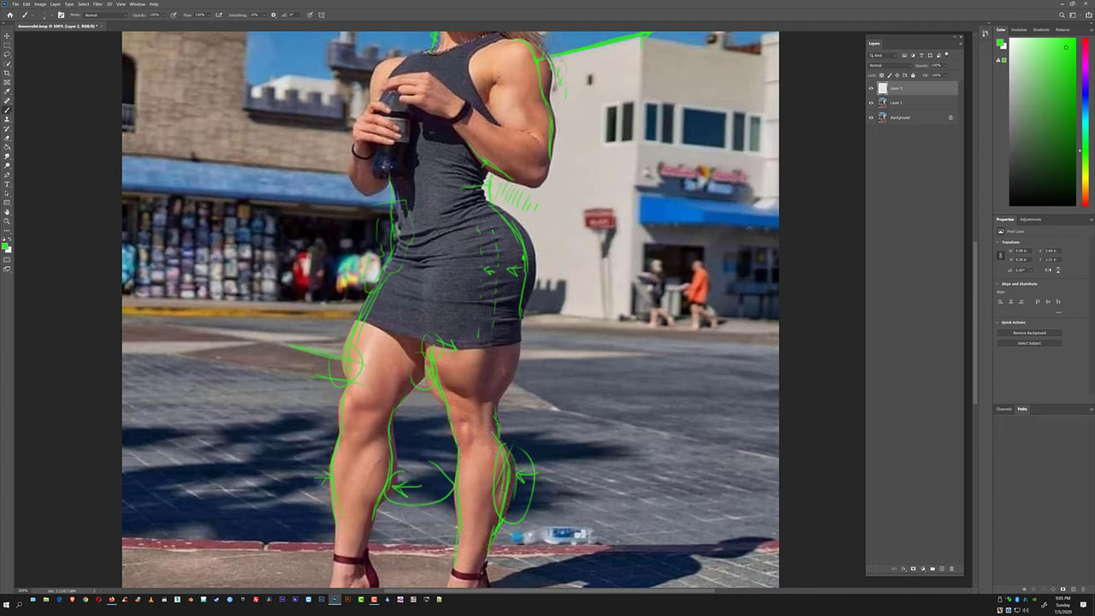
drag(515, 339, 507, 387)
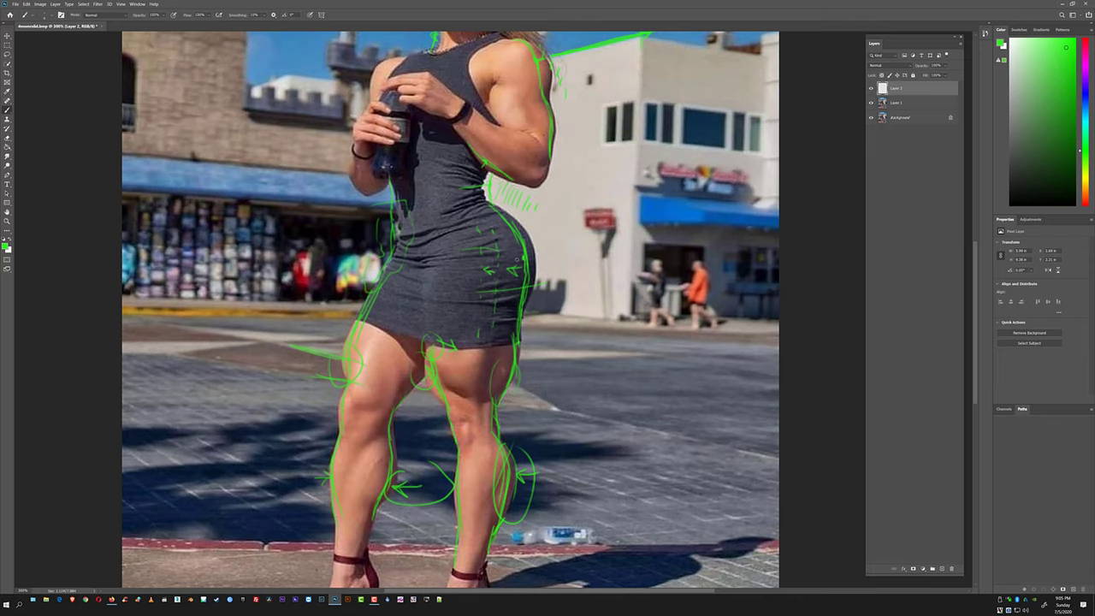
drag(435, 257, 430, 347)
- Circle the hand and bottle in green, then fit the whole photo on screen with Ctrl+0
drag(325, 67, 363, 294)
drag(445, 281, 395, 318)
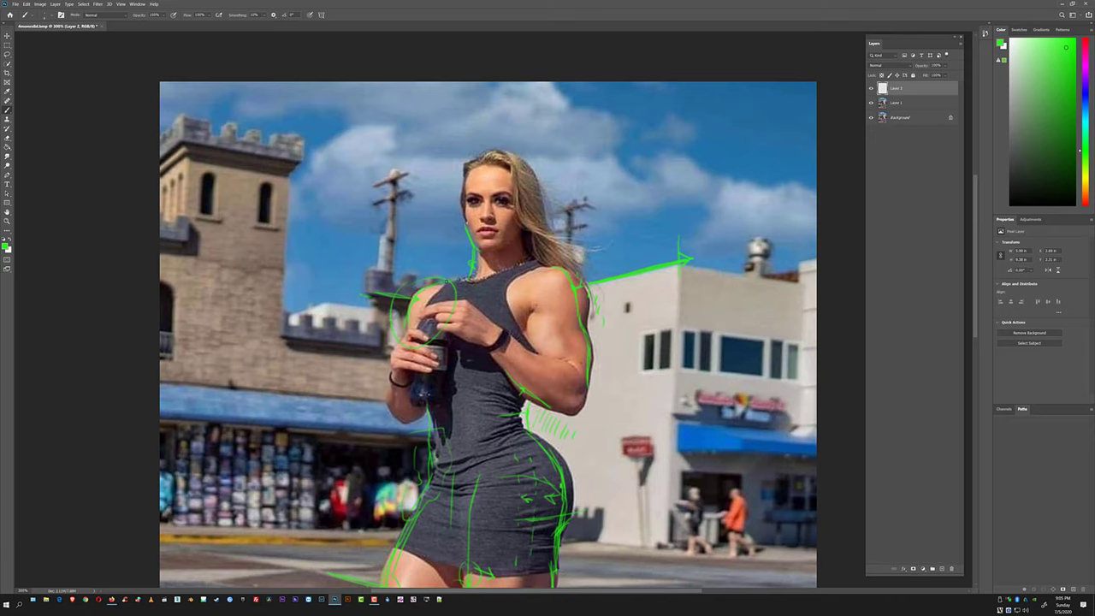
drag(676, 445, 687, 329)
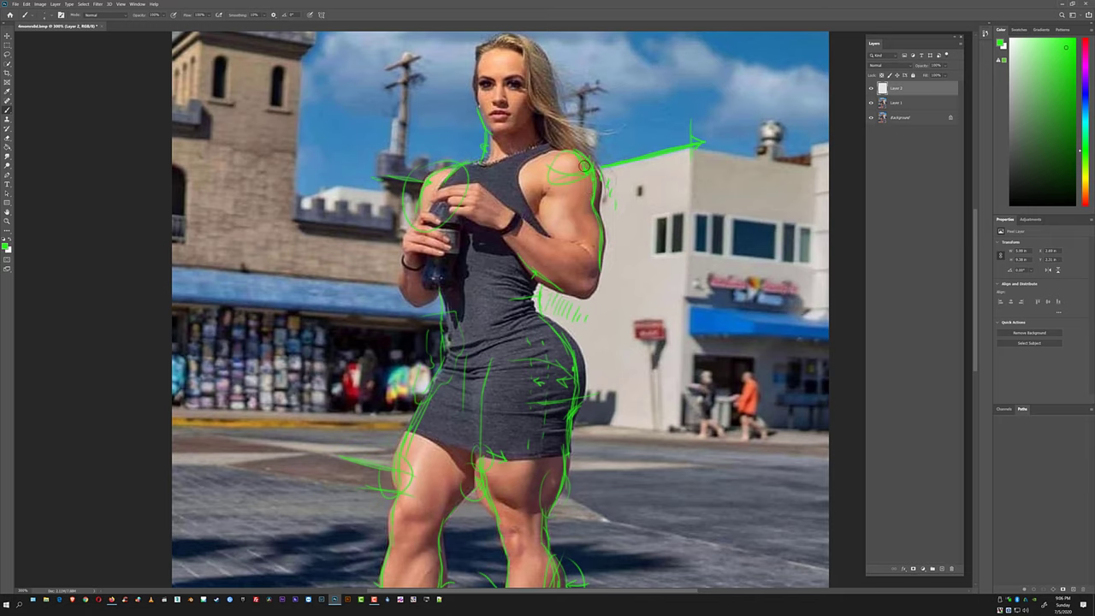
key(ctrl+0)
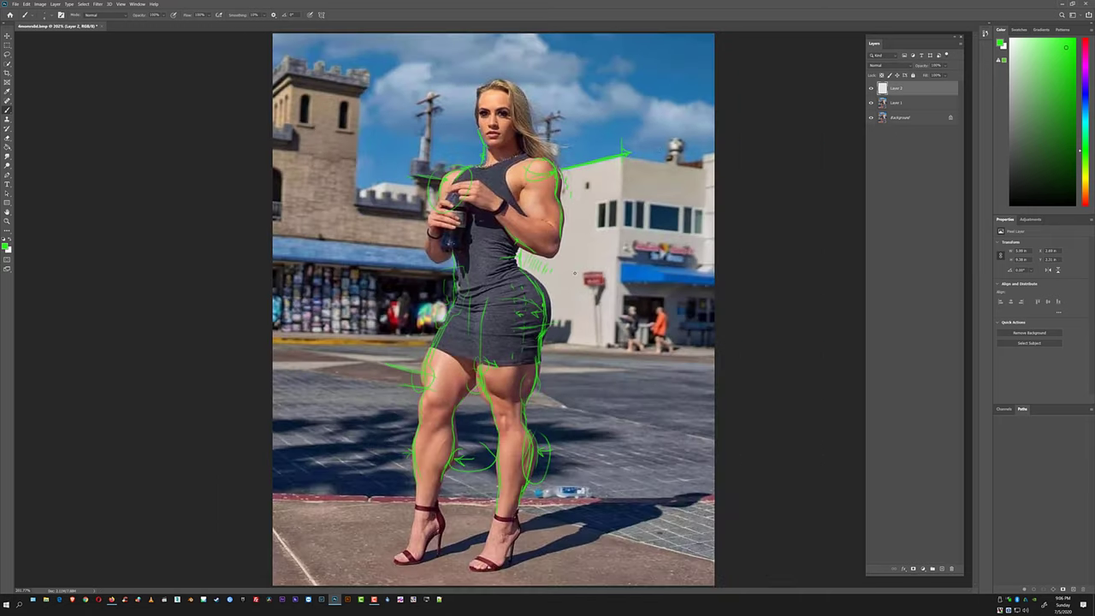
- Toggle Layer 2's visibility to compare the figure with and without the green sketch
scroll(575, 274, up, 4)
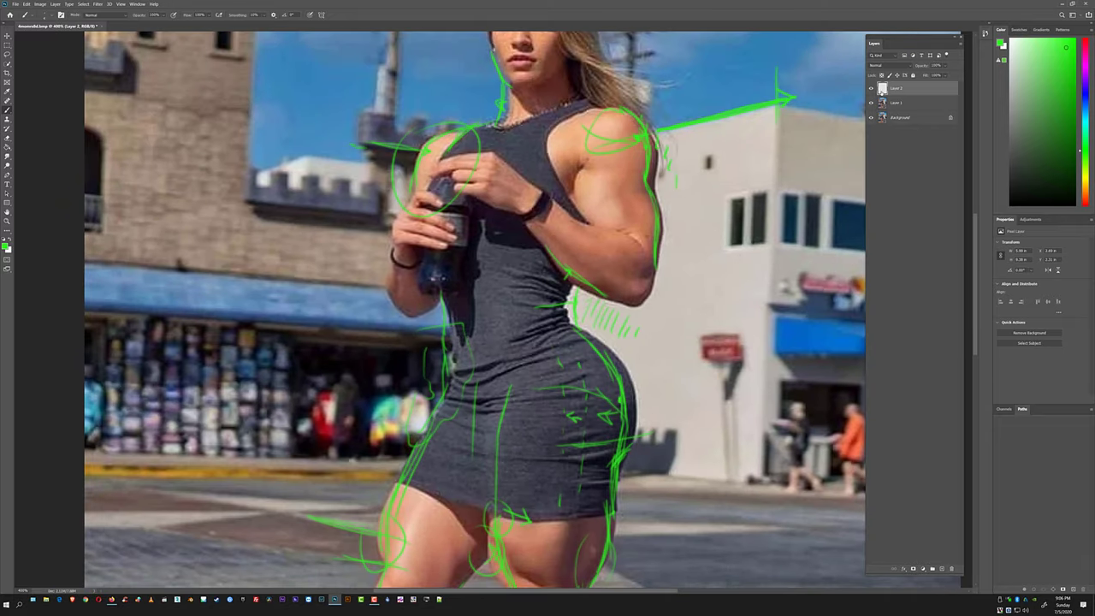
click(872, 89)
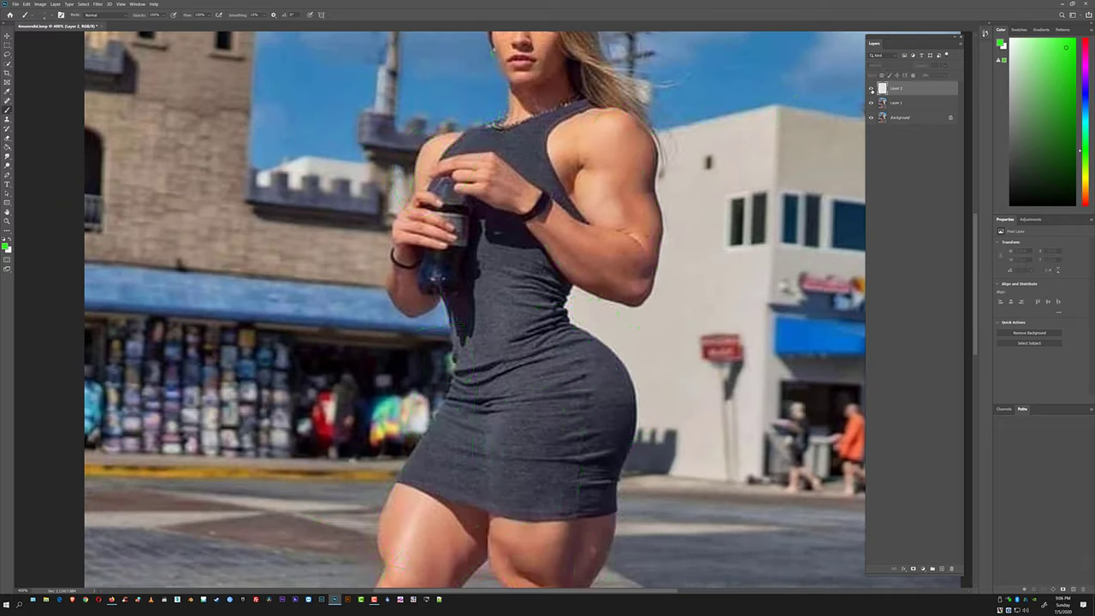
click(871, 89)
click(872, 89)
click(872, 89)
- Select the photo layer, Layer 1, and open Filter > Liquify on it
click(896, 103)
click(7, 157)
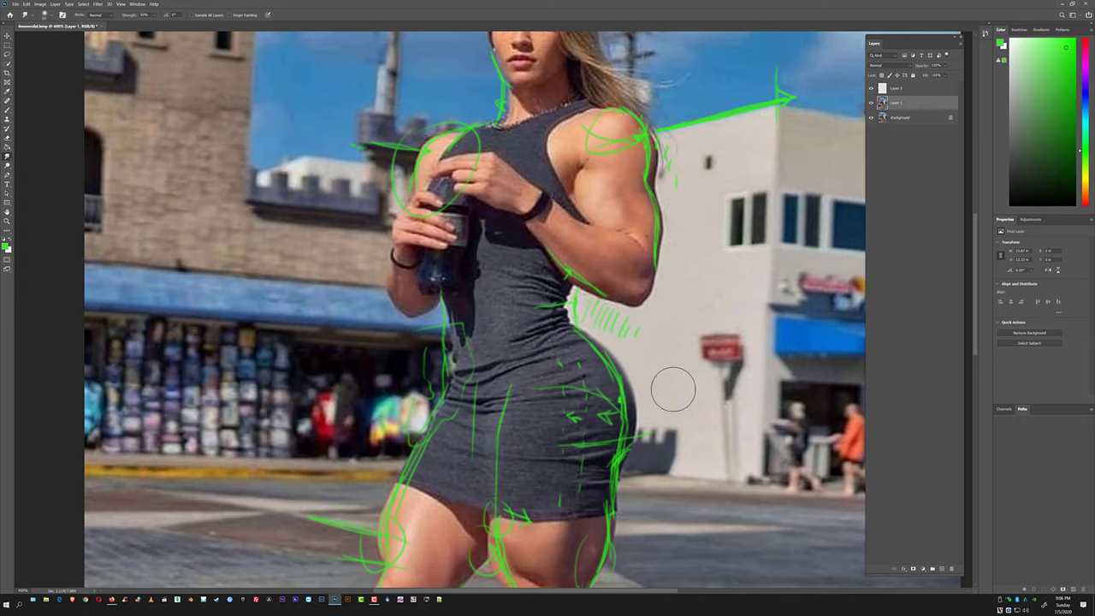
click(97, 4)
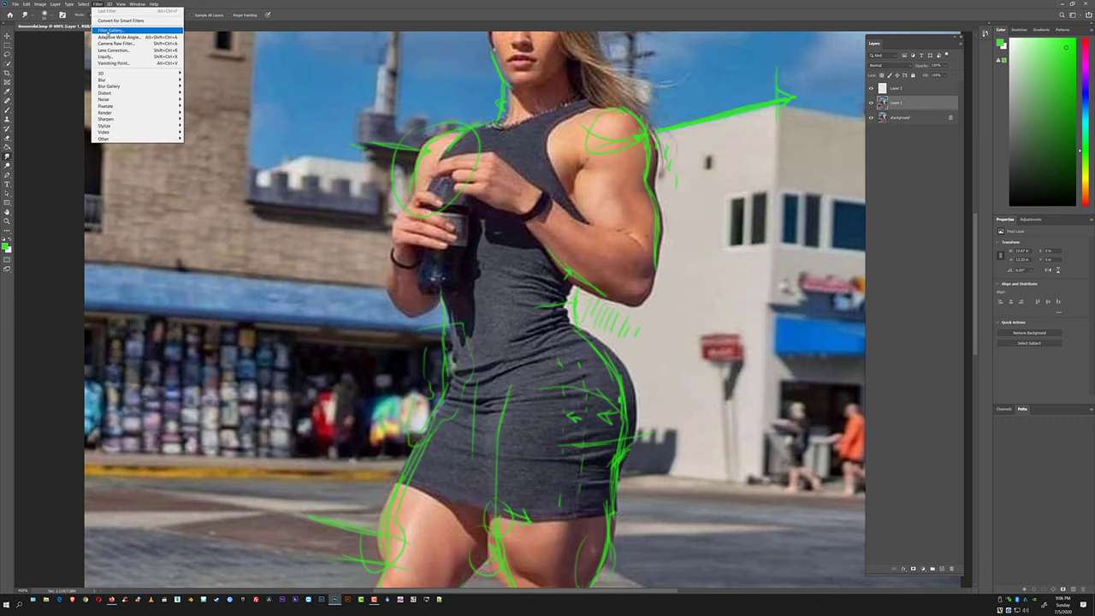
click(107, 56)
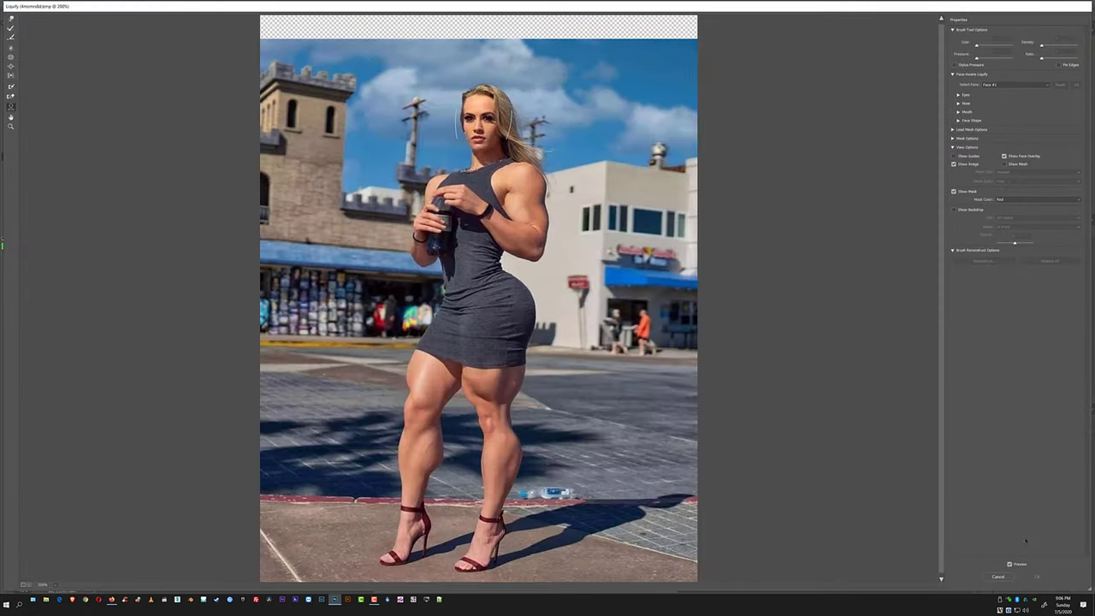
- Zoom the Liquify preview to 300% and turn on Show Mesh
key(ctrl+plus)
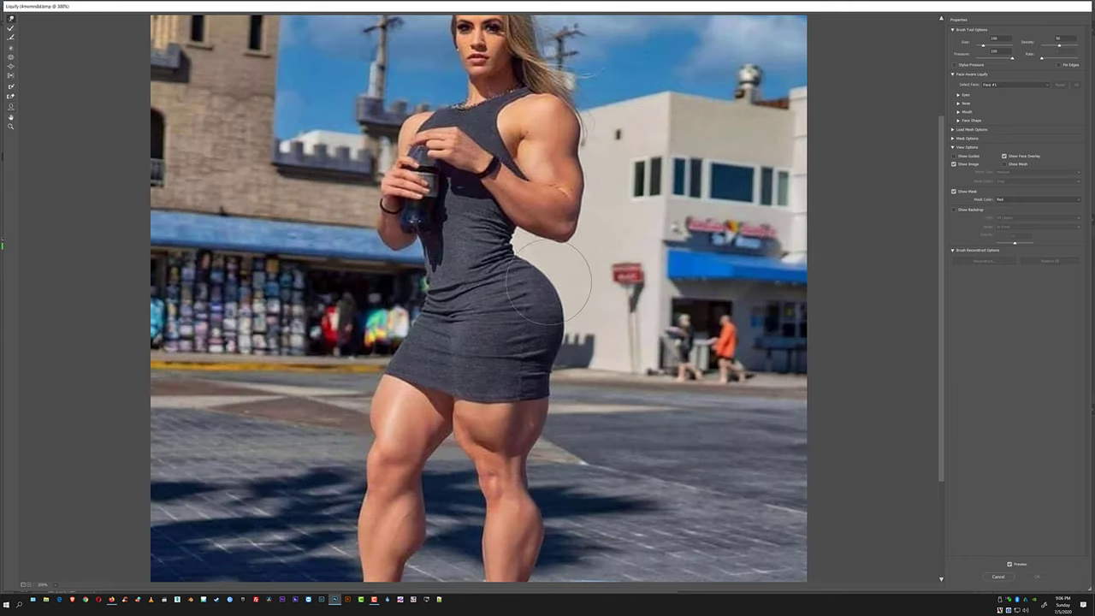
click(1005, 163)
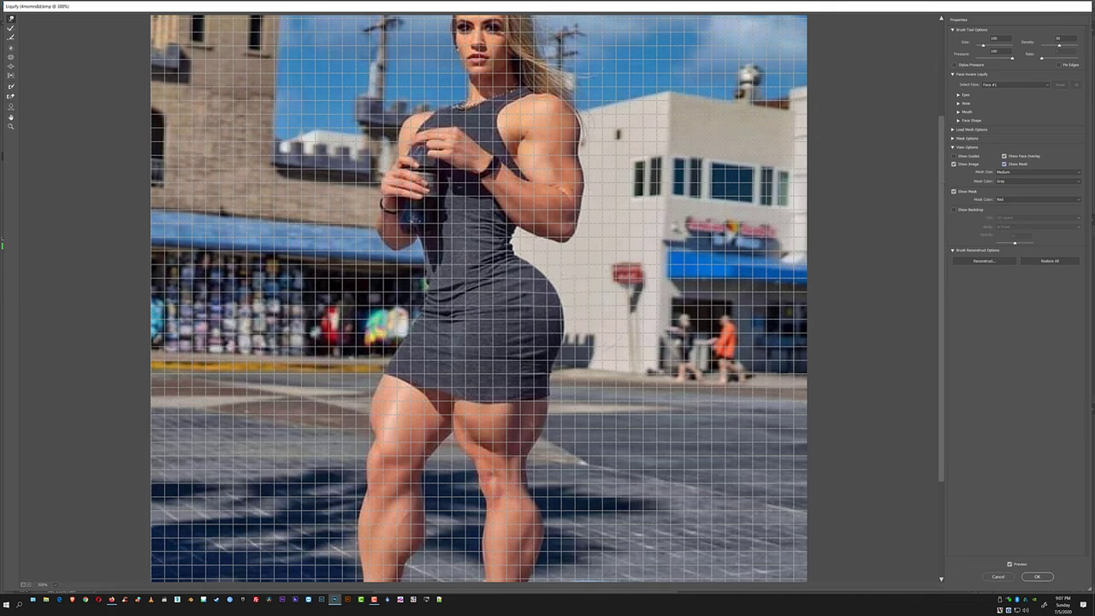
- Set the Liquify brush size to 20 and push the hip and waist outline outward with Forward Warp
text(20)
key(Tab)
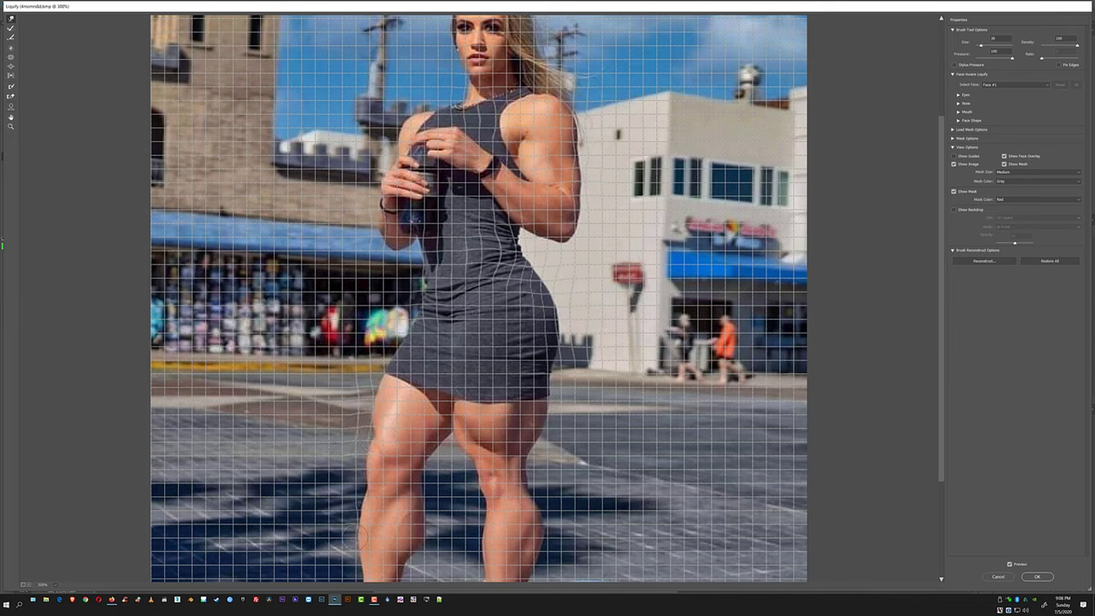
key(bracketleft)
key(bracketleft)
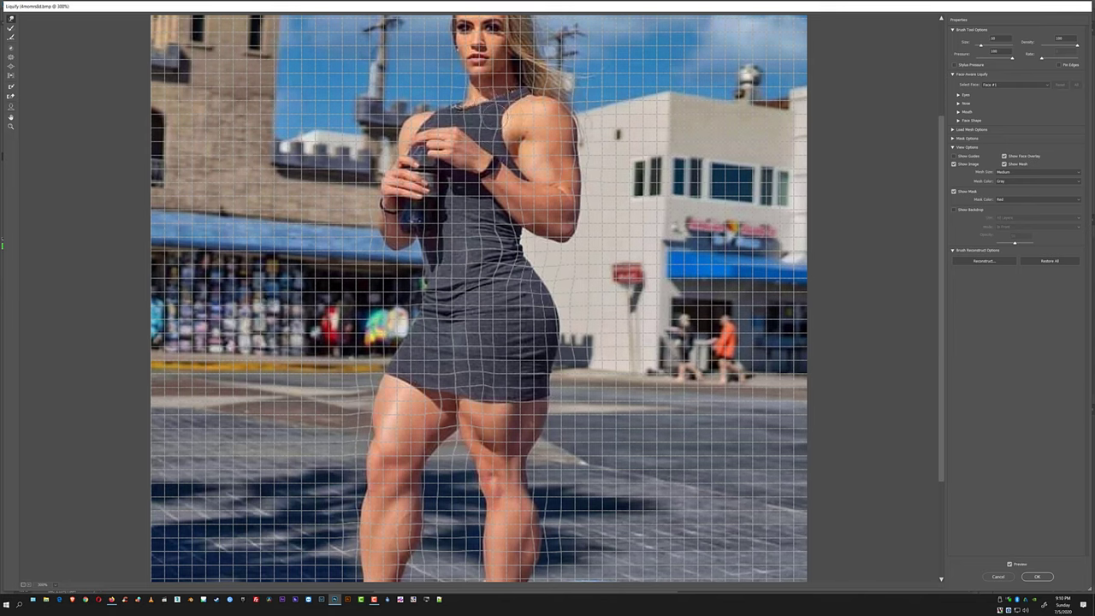
- Enlarge the brush to warp the shoulder and legs, fit the image in the preview, and apply Liquify
key(bracketright)
key(bracketright)
key(bracketright)
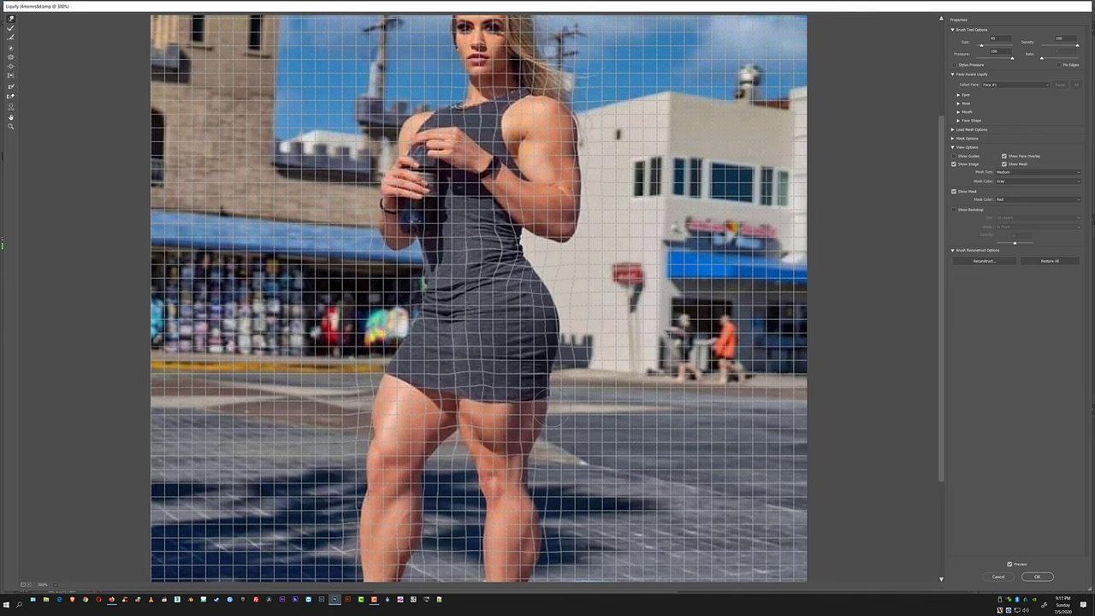
scroll(572, 487, down, 3)
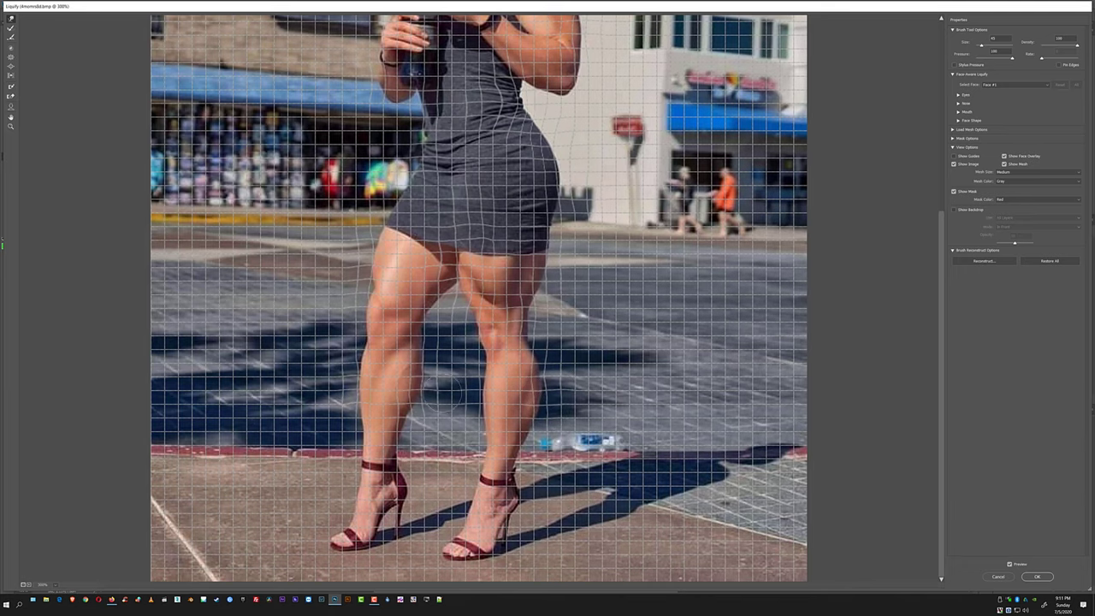
key(ctrl)
key(ctrl+0)
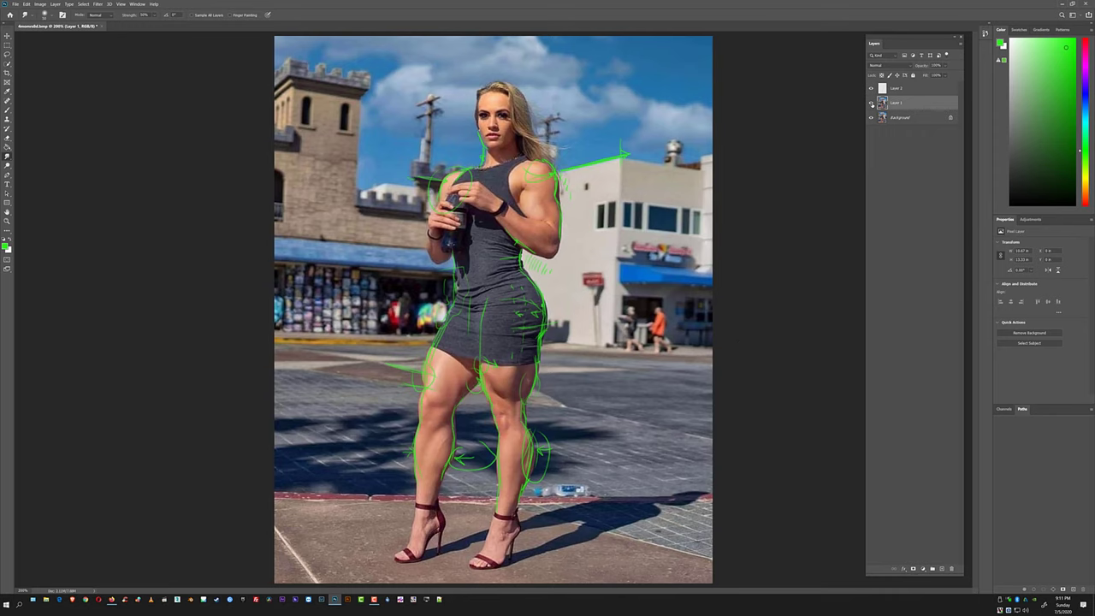
- Toggle the photo layer to compare before and after, and hide Layer 2's green sketch
click(871, 102)
key(ctrl+plus)
scroll(462, 308, up, 5)
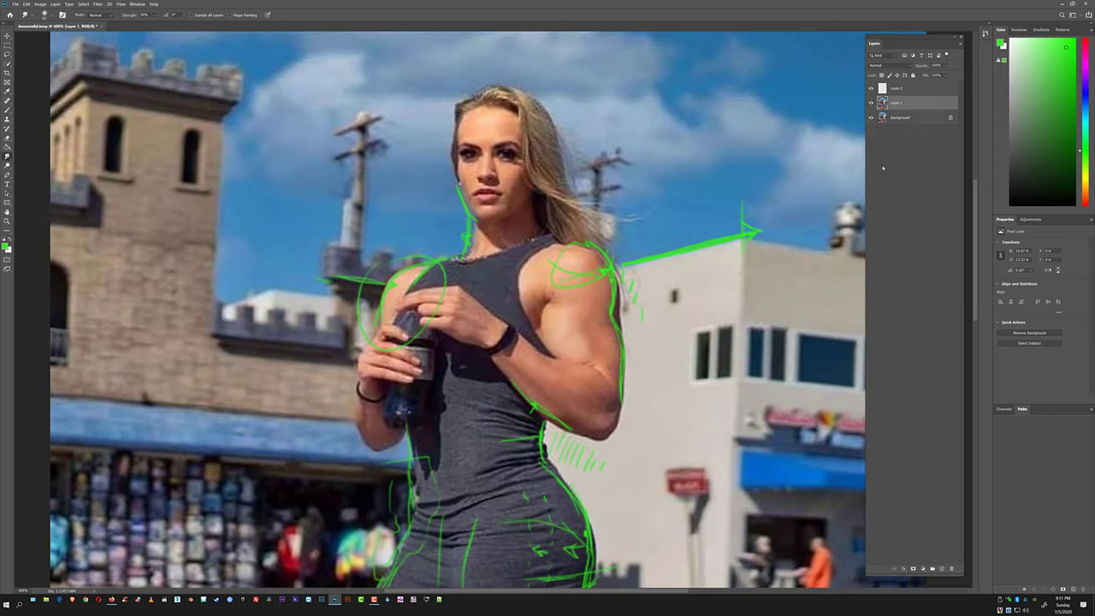
click(871, 88)
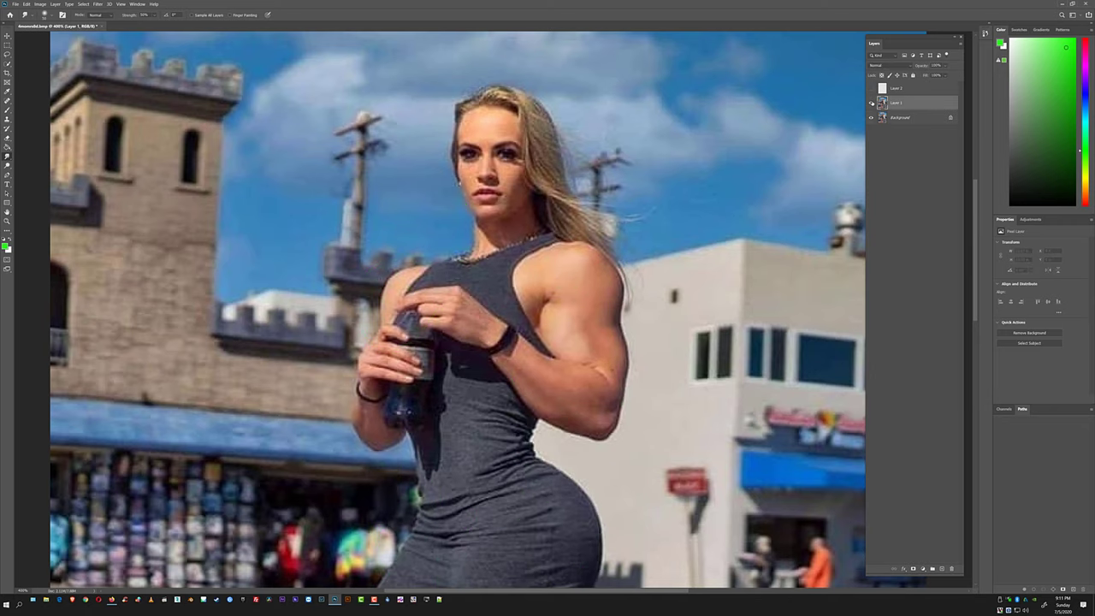
key(ctrl+minus)
key(ctrl+minus)
click(871, 103)
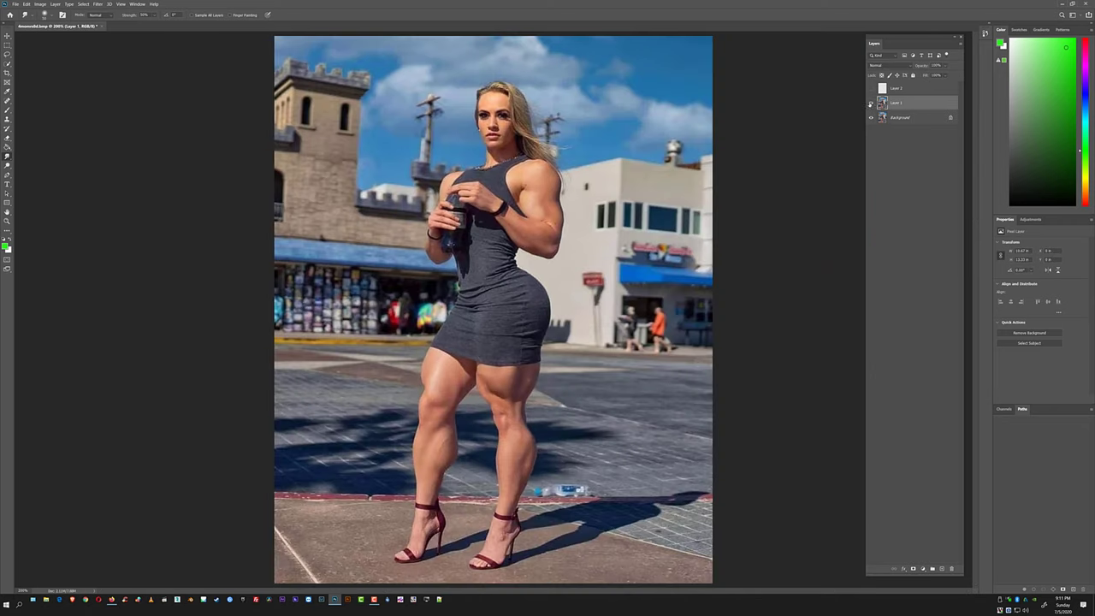